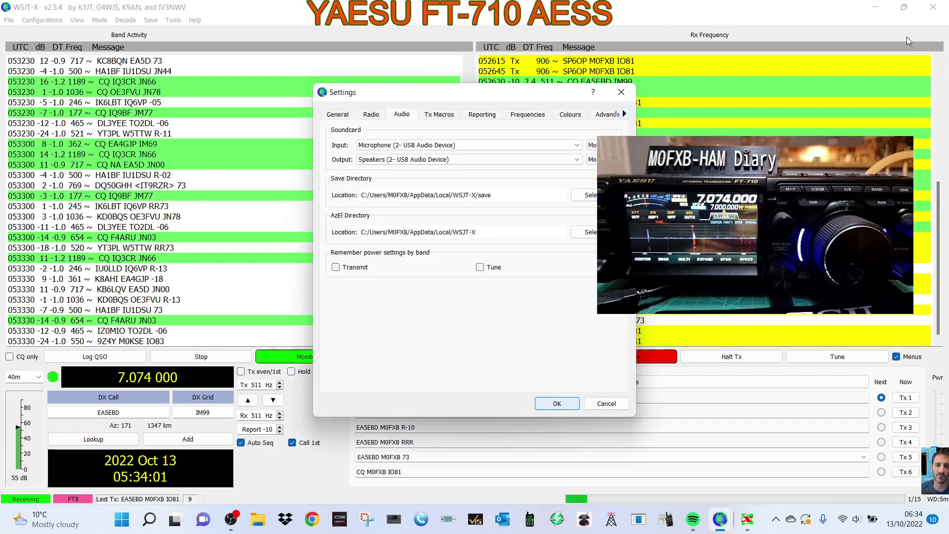
Close the settings, halt the ongoing transmission and run a brief Tune carrier on 40 m.
{"action": "left_click", "coordinate": [621, 92]}
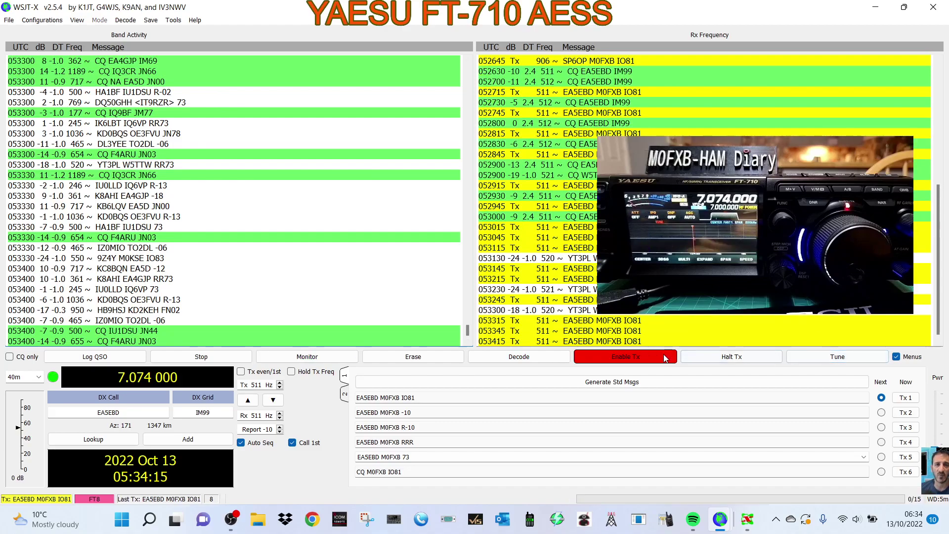
{"action": "left_click", "coordinate": [723, 362]}
{"action": "left_click", "coordinate": [842, 360]}
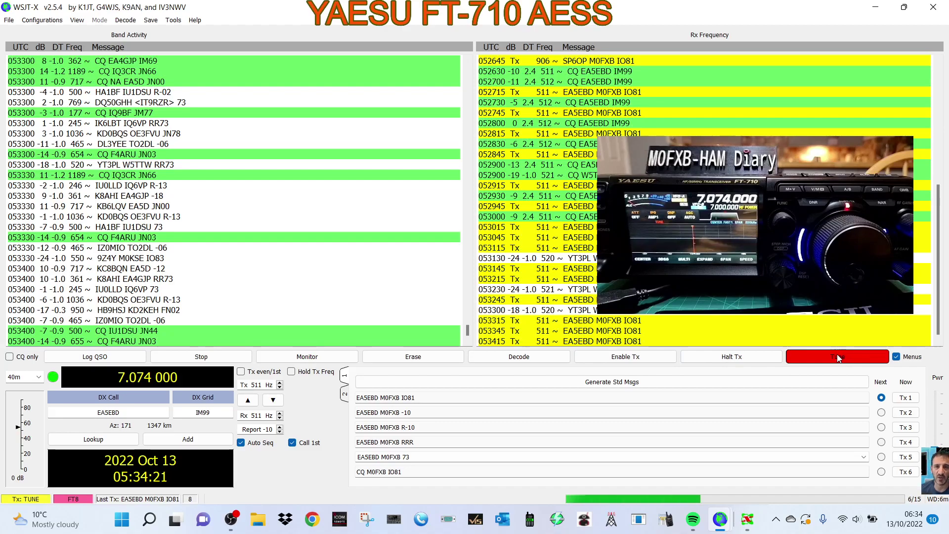
{"action": "left_click", "coordinate": [838, 357]}
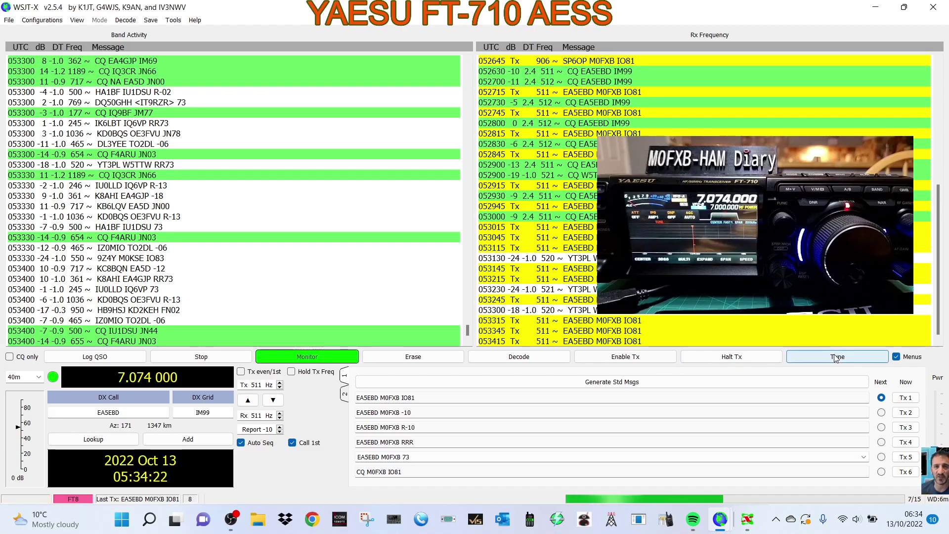
Switch the operating band to 80 m at 3.573 MHz.
{"action": "left_click", "coordinate": [38, 380]}
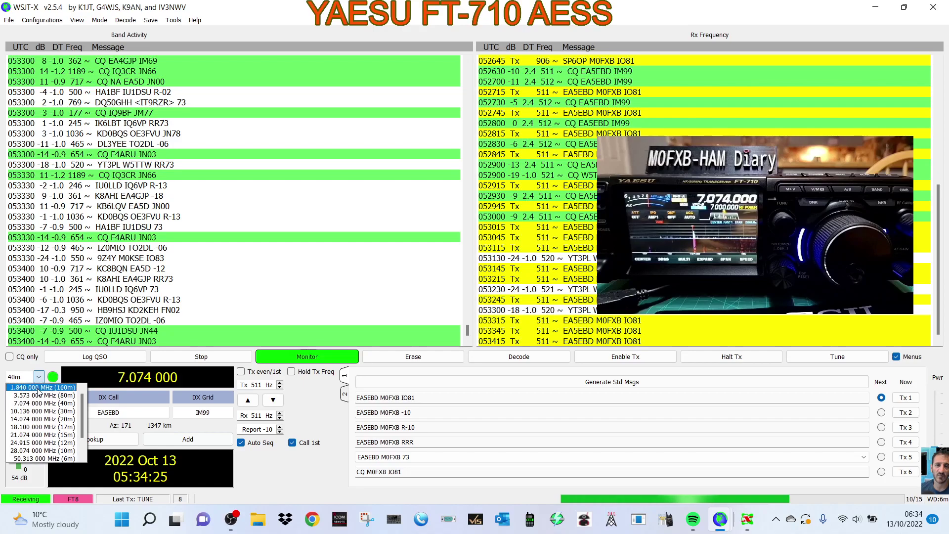
{"action": "left_click", "coordinate": [39, 396]}
{"action": "type", "text": "80m"}
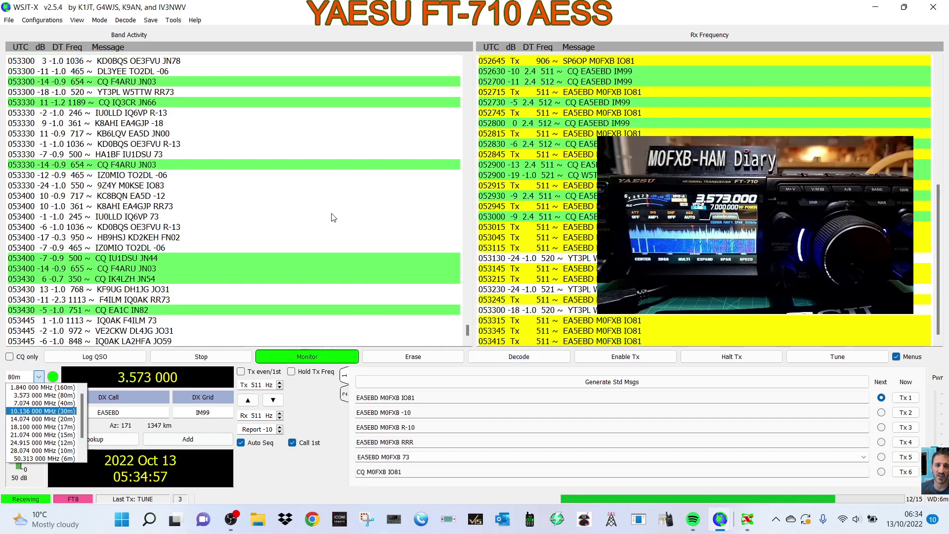
{"action": "left_click", "coordinate": [332, 214]}
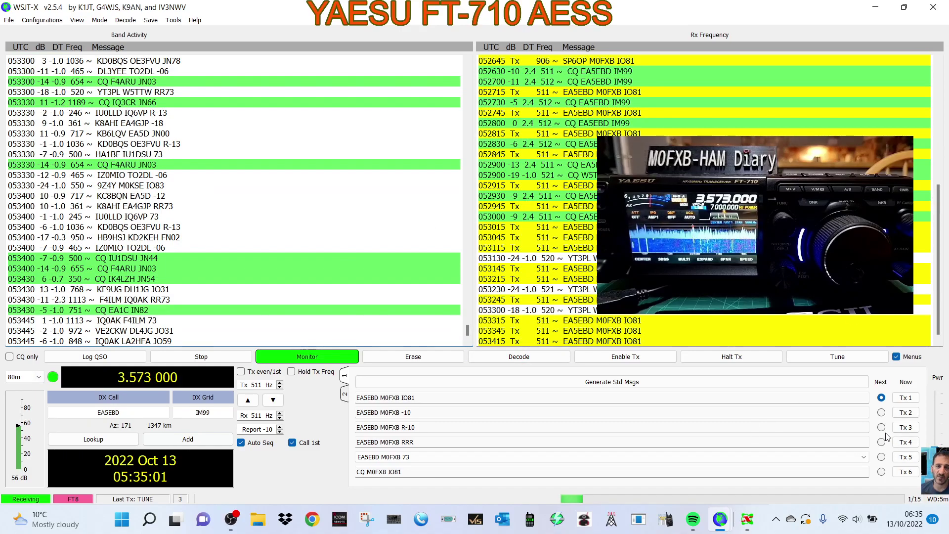
Review the general station details and the radio's CAT control parameters in the settings.
{"action": "left_click", "coordinate": [9, 21]}
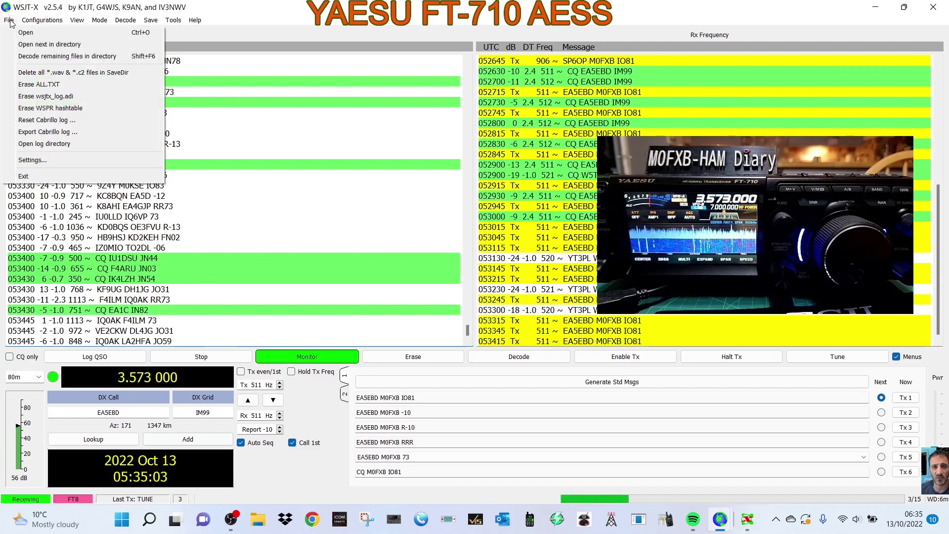
{"action": "left_click", "coordinate": [50, 161]}
{"action": "left_click", "coordinate": [338, 114]}
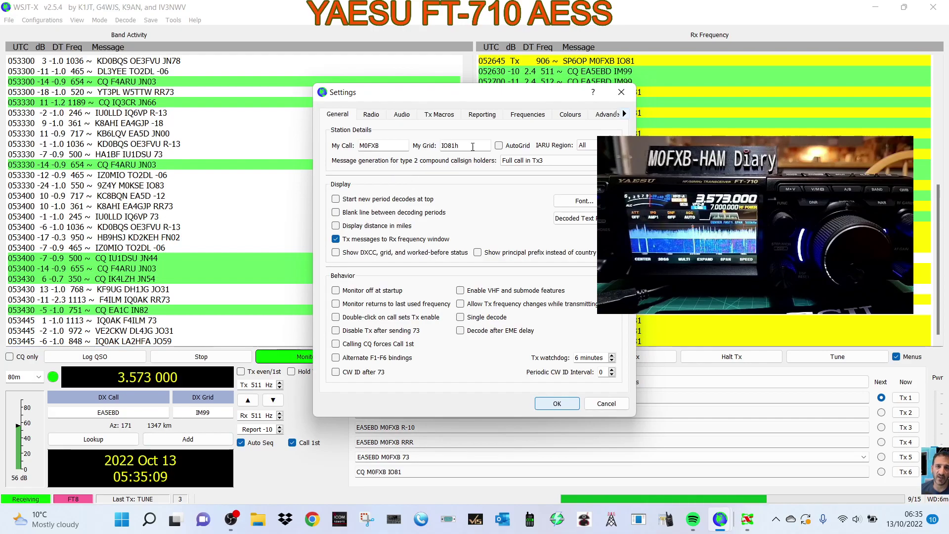
{"action": "left_click", "coordinate": [371, 114]}
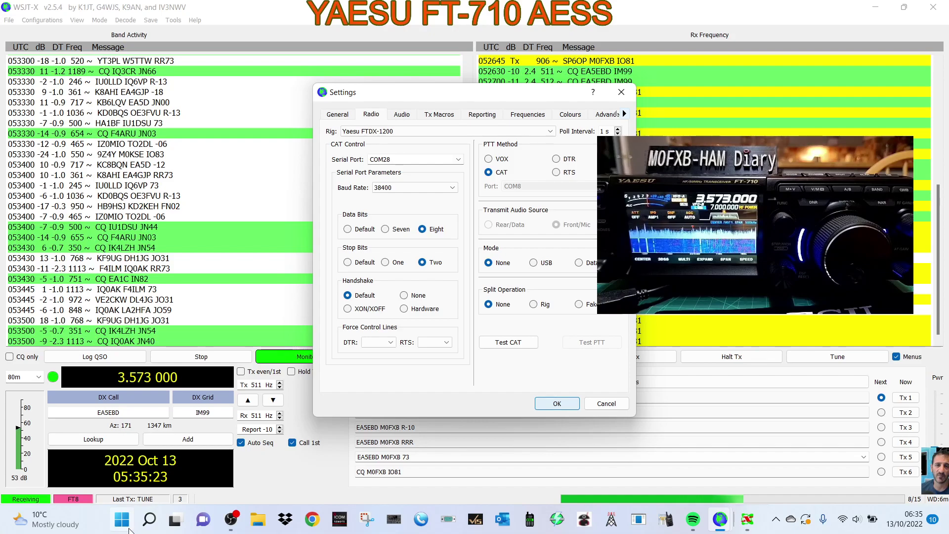
Check the port settings of the Silicon Labs Enhanced COM Port in Windows Device Manager, then return to the radio settings.
{"action": "right_click", "coordinate": [128, 528]}
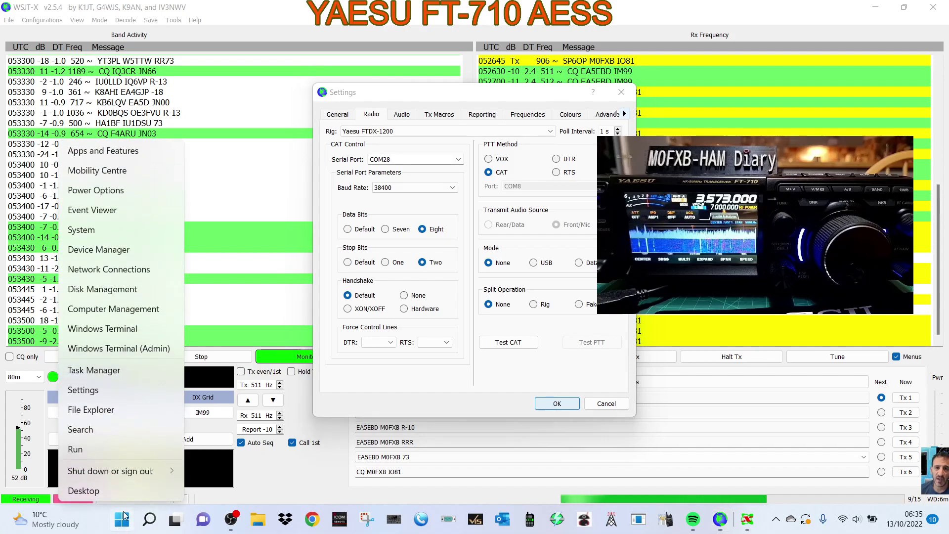
{"action": "left_click", "coordinate": [114, 250]}
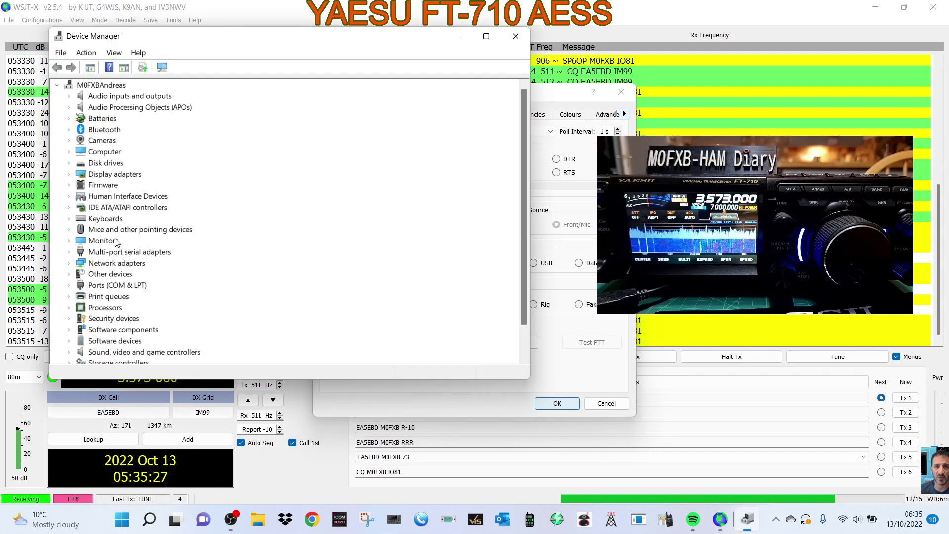
{"action": "double_click", "coordinate": [117, 285]}
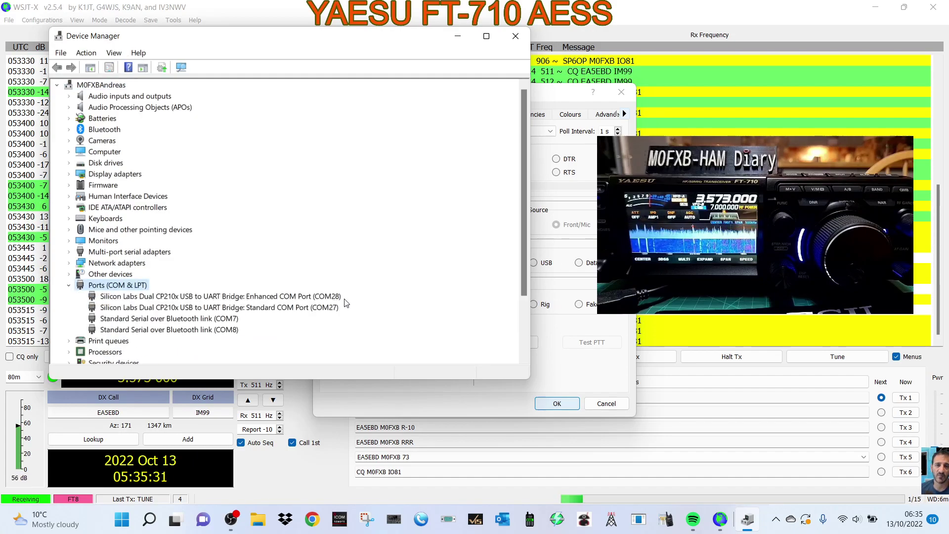
{"action": "right_click", "coordinate": [166, 300]}
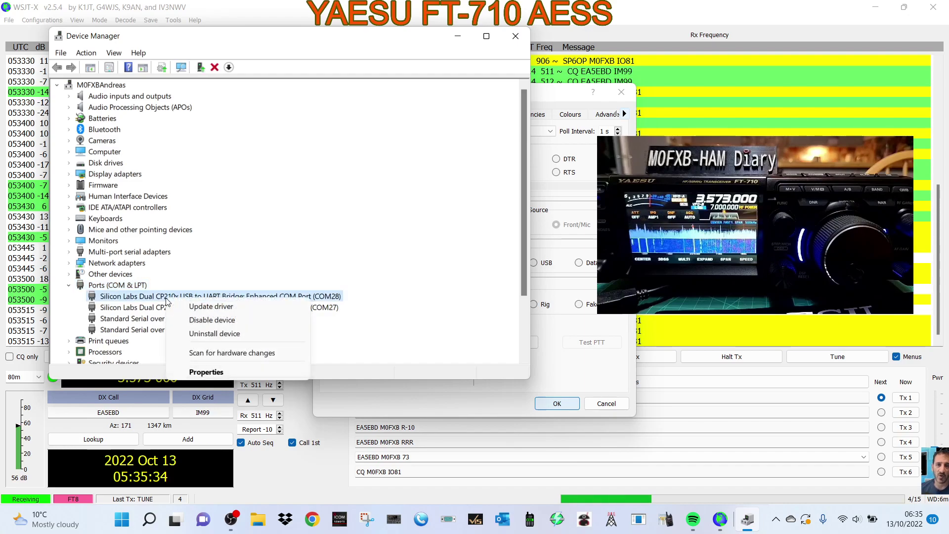
{"action": "left_click", "coordinate": [222, 372]}
{"action": "left_click", "coordinate": [223, 96]}
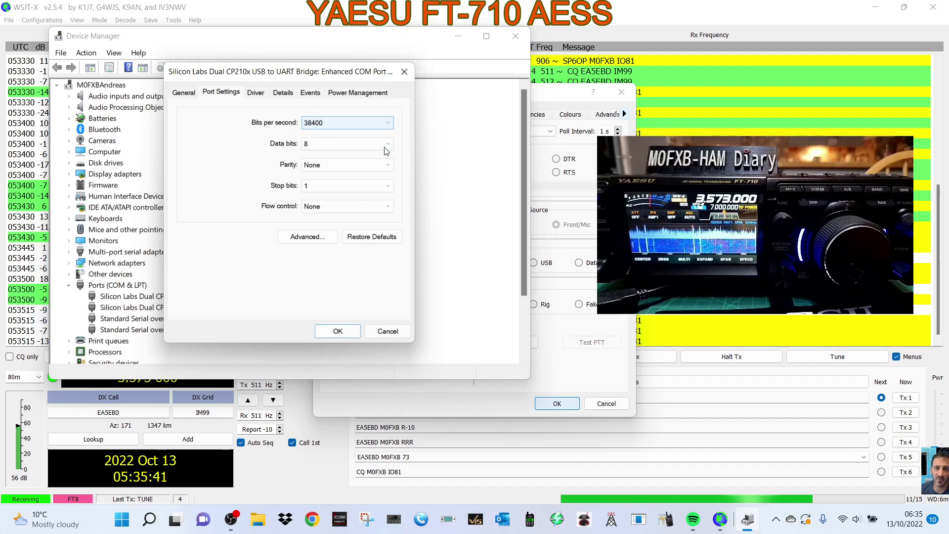
{"action": "left_click", "coordinate": [404, 71]}
{"action": "left_click", "coordinate": [524, 37]}
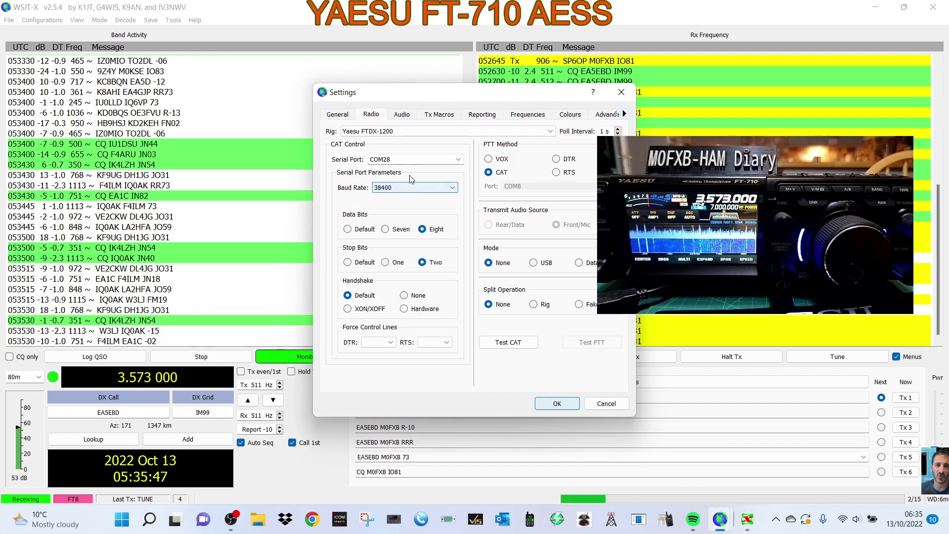
Check the 38400 baud rate, test the CAT connection and PTT keying, and accept the radio settings.
{"action": "left_click", "coordinate": [439, 191]}
{"action": "left_click", "coordinate": [441, 192]}
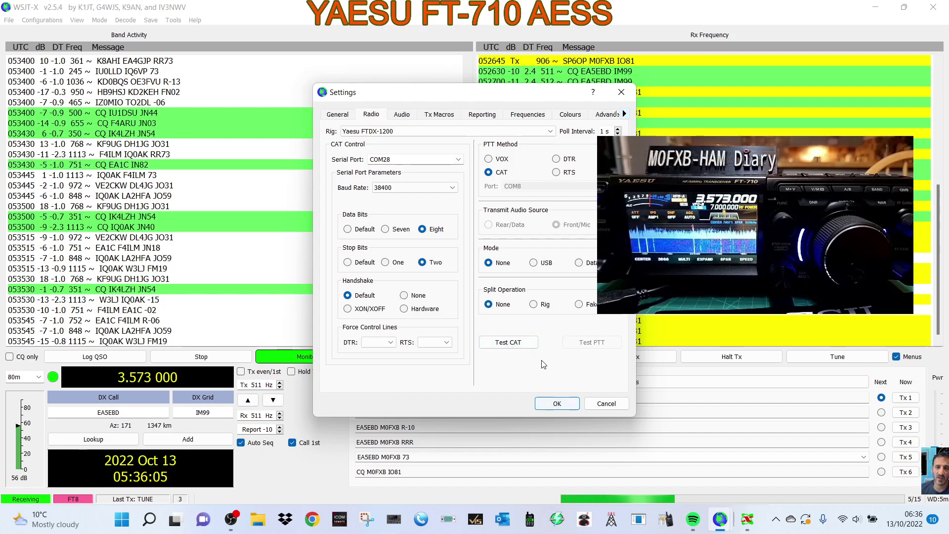
{"action": "left_click", "coordinate": [508, 345]}
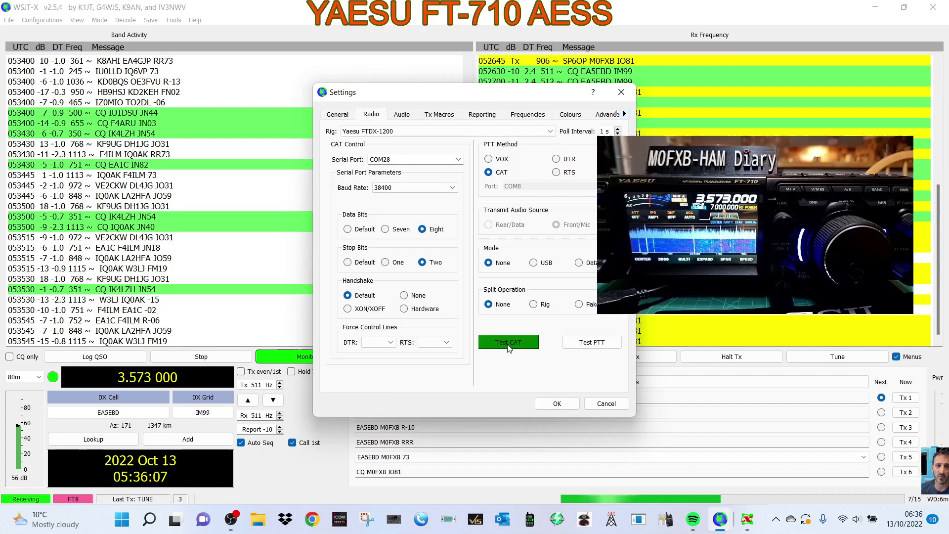
{"action": "left_click", "coordinate": [598, 345]}
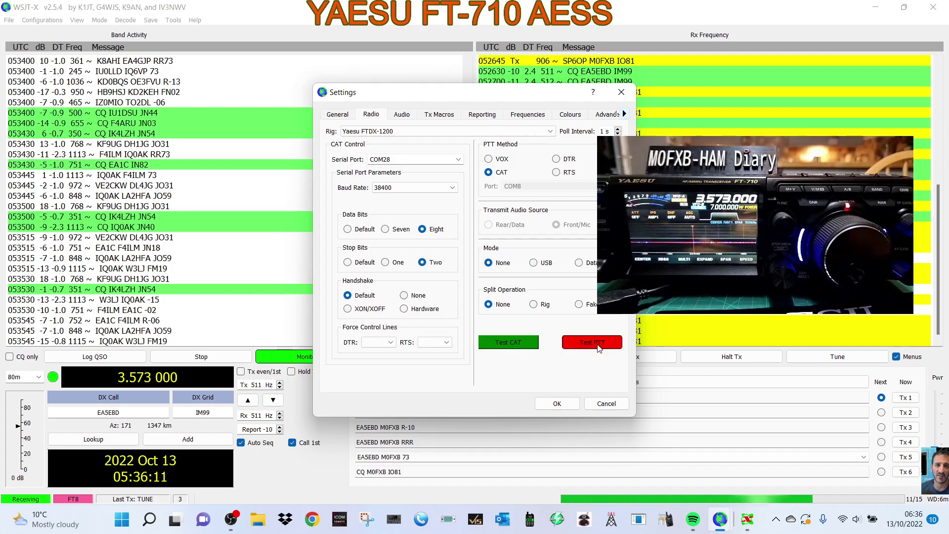
{"action": "left_click", "coordinate": [598, 346]}
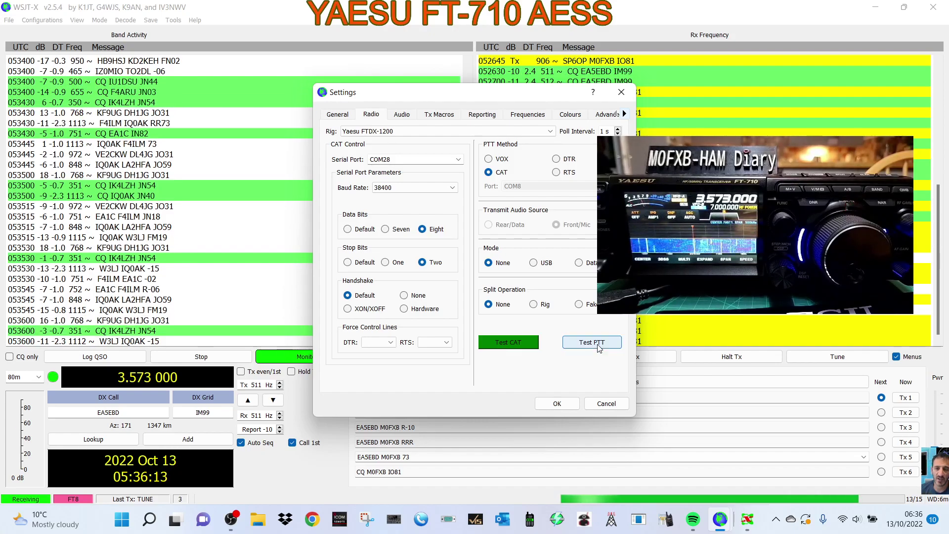
{"action": "left_click", "coordinate": [557, 404]}
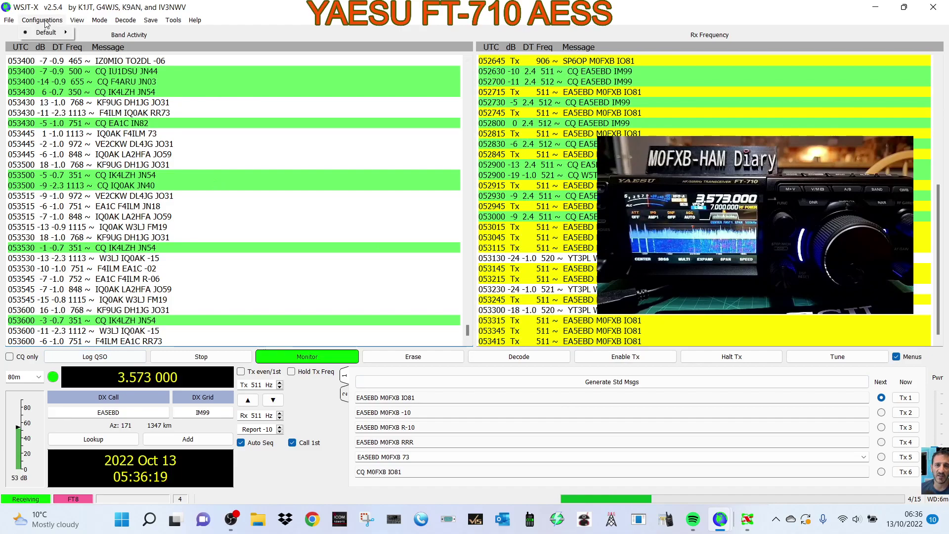
Check the sound card input and output devices in the audio settings, keeping the USB Audio Device selected for both.
{"action": "mouse_move", "coordinate": [13, 23]}
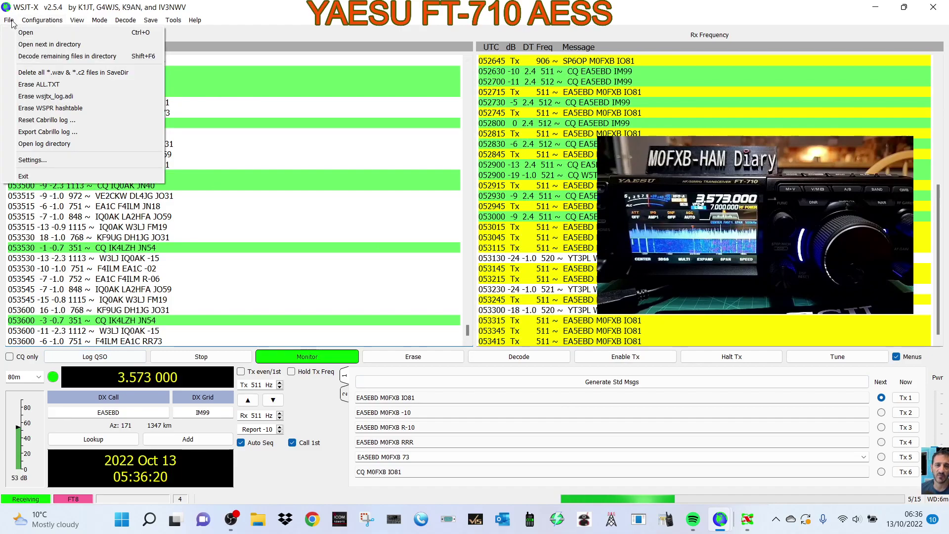
{"action": "left_click", "coordinate": [42, 156]}
{"action": "left_click", "coordinate": [402, 115]}
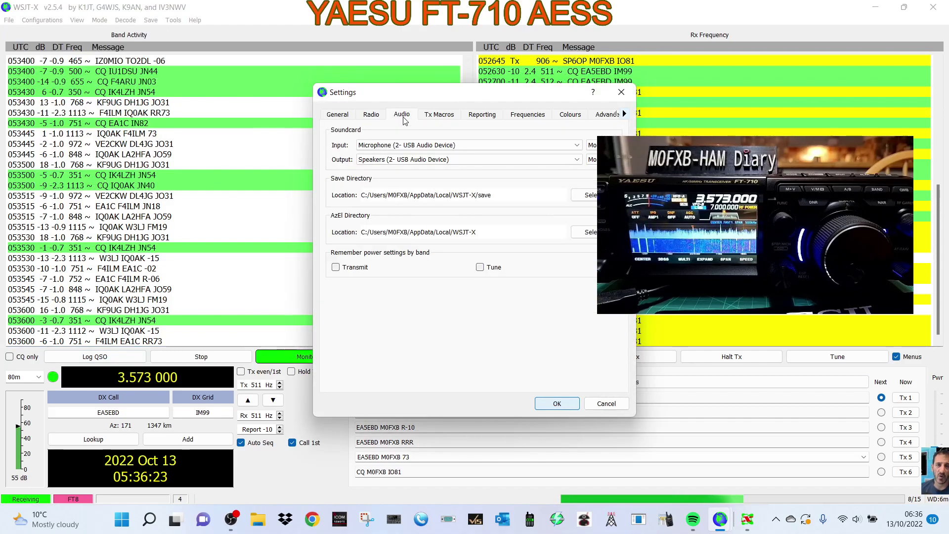
{"action": "key", "text": "shift+Tab"}
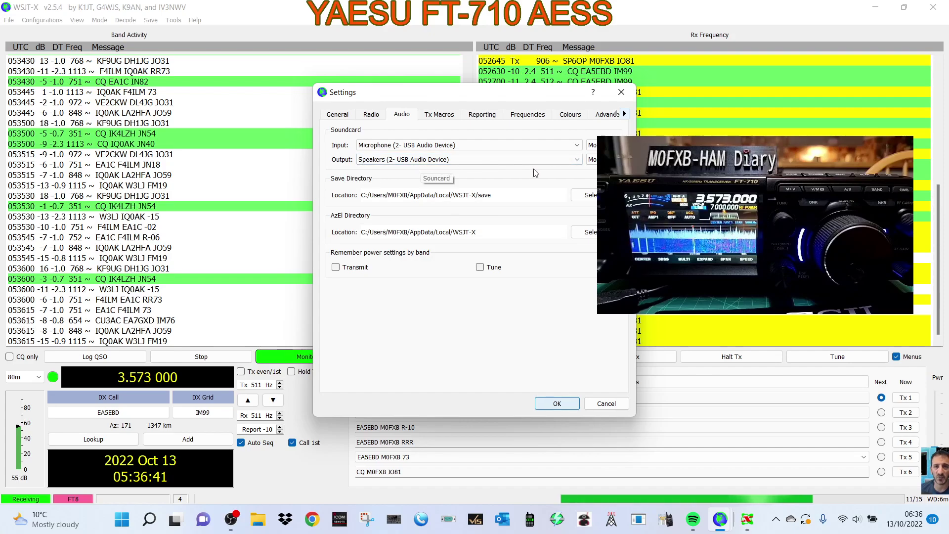
{"action": "left_click", "coordinate": [577, 160]}
{"action": "left_click", "coordinate": [578, 163]}
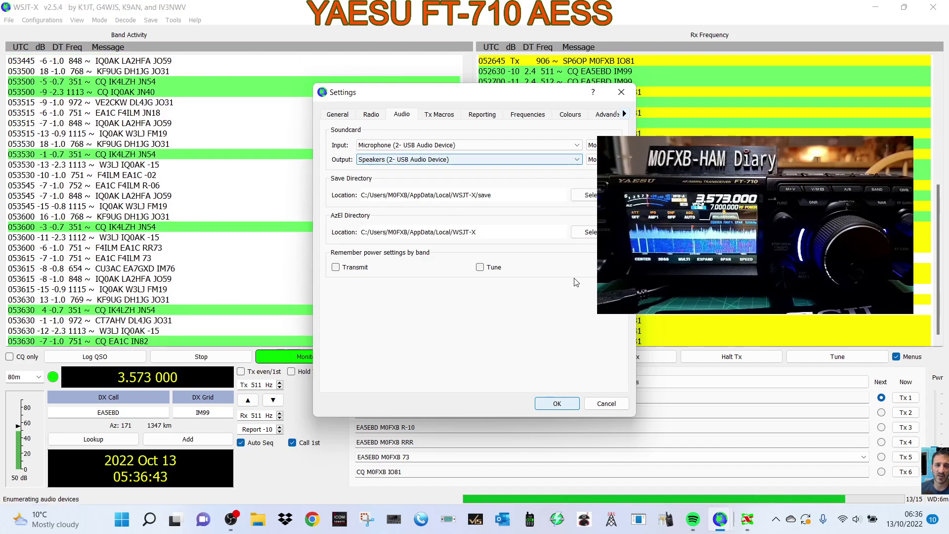
{"action": "left_click", "coordinate": [557, 404]}
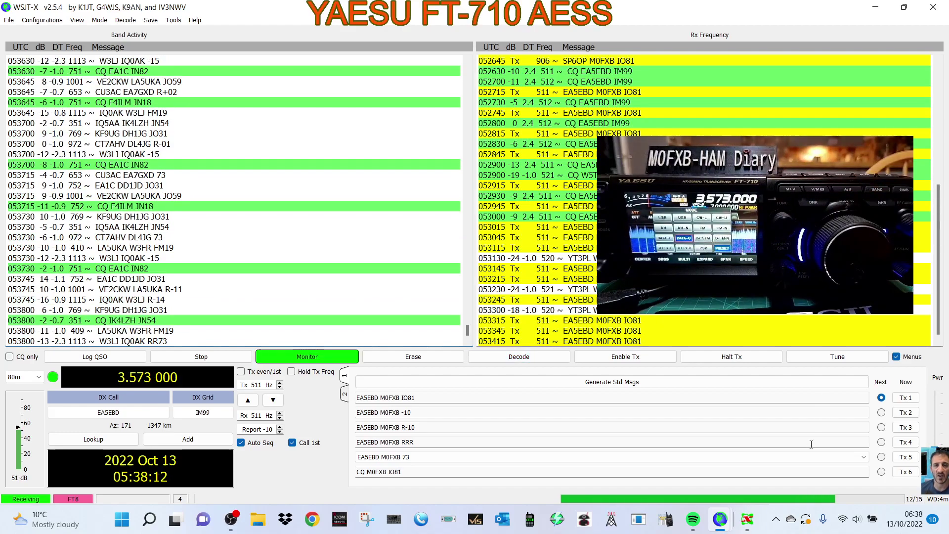
Start a Tune carrier on 80 m and adjust the transmit power to a digital gain of -6.4 dB.
{"action": "left_click", "coordinate": [644, 359]}
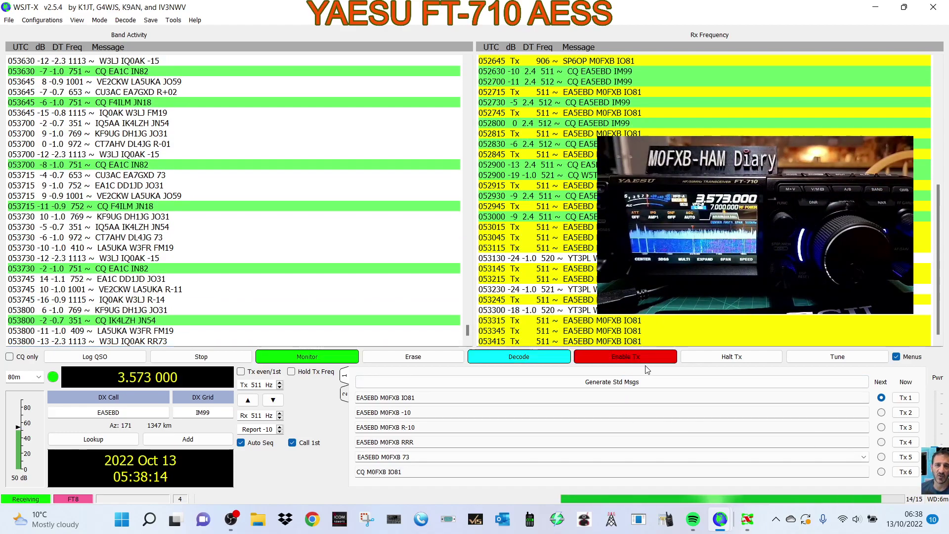
{"action": "left_click", "coordinate": [647, 358]}
{"action": "left_click", "coordinate": [805, 358]}
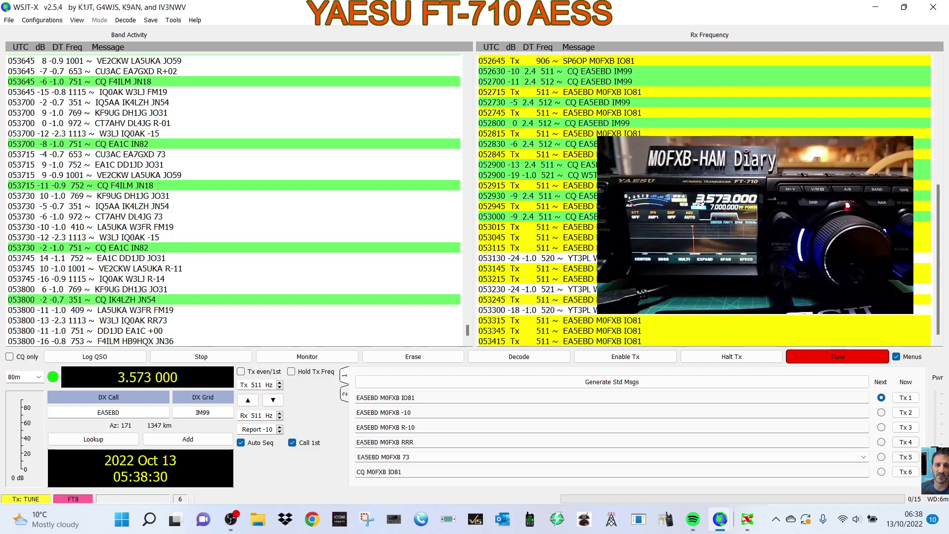
{"action": "left_click_drag", "start_coordinate": [935, 460], "coordinate": [935, 419]}
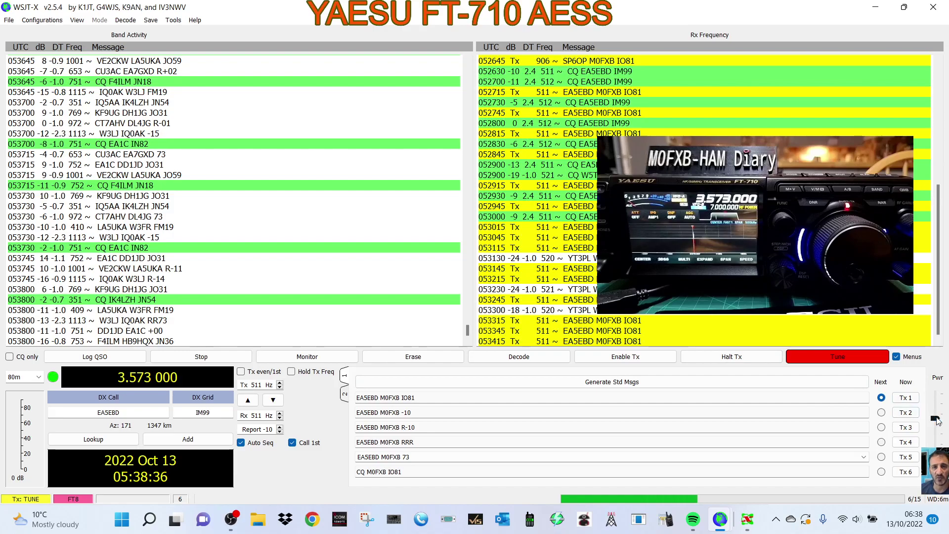
{"action": "mouse_move", "coordinate": [938, 420]}
{"action": "left_mouse_down"}
{"action": "mouse_move", "coordinate": [938, 400]}
{"action": "mouse_move", "coordinate": [937, 411]}
{"action": "left_mouse_up"}
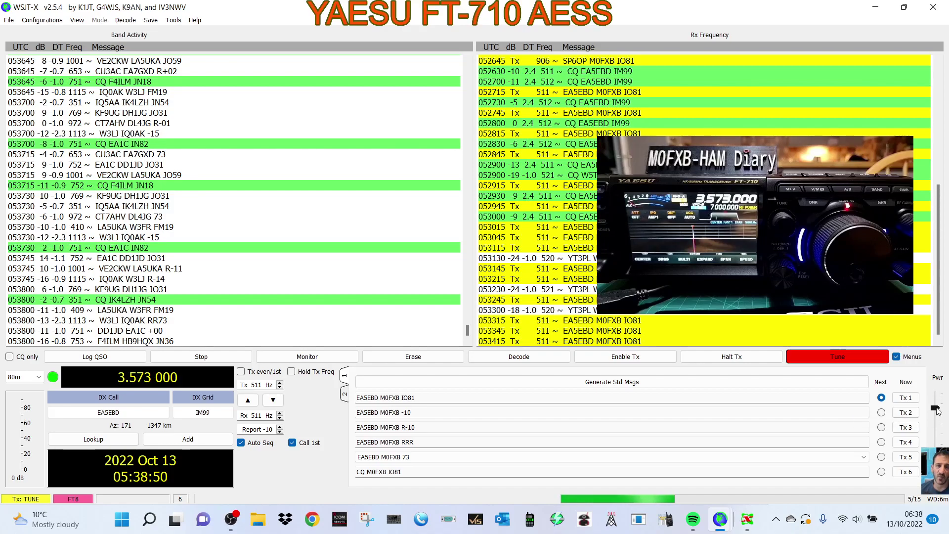
{"action": "scroll", "coordinate": [937, 411], "scroll_direction": "up", "scroll_amount": 1}
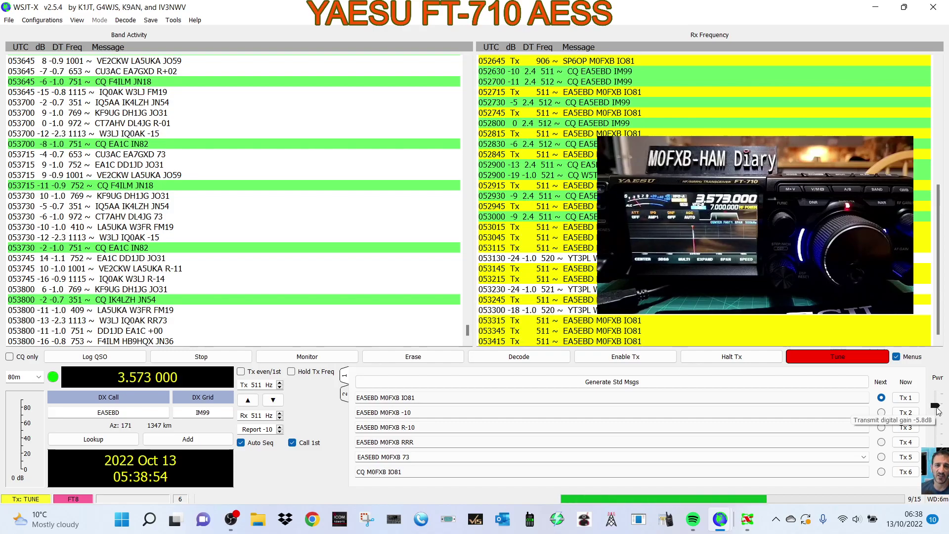
{"action": "scroll", "coordinate": [937, 411], "scroll_direction": "down", "scroll_amount": 1}
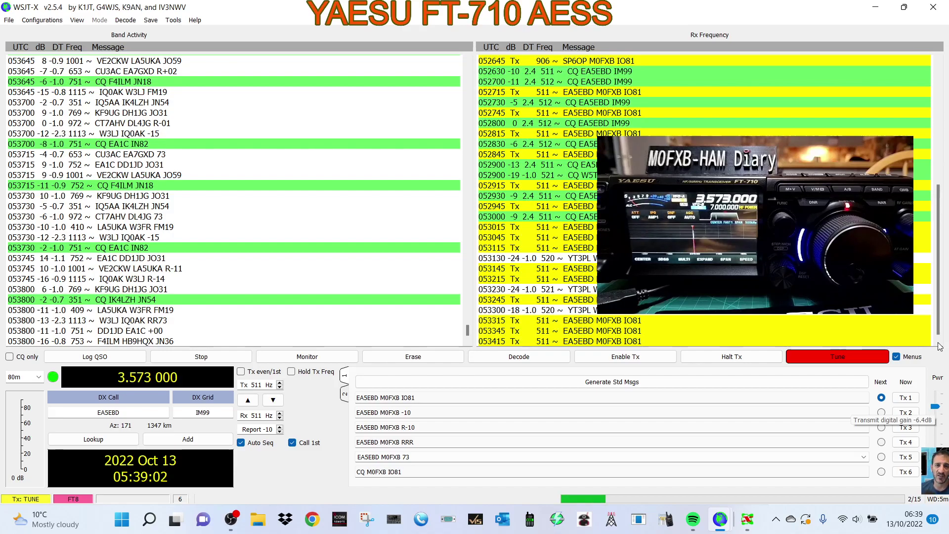
End the Tune carrier and enable FT8 transmission on 80 m.
{"action": "left_click", "coordinate": [634, 358]}
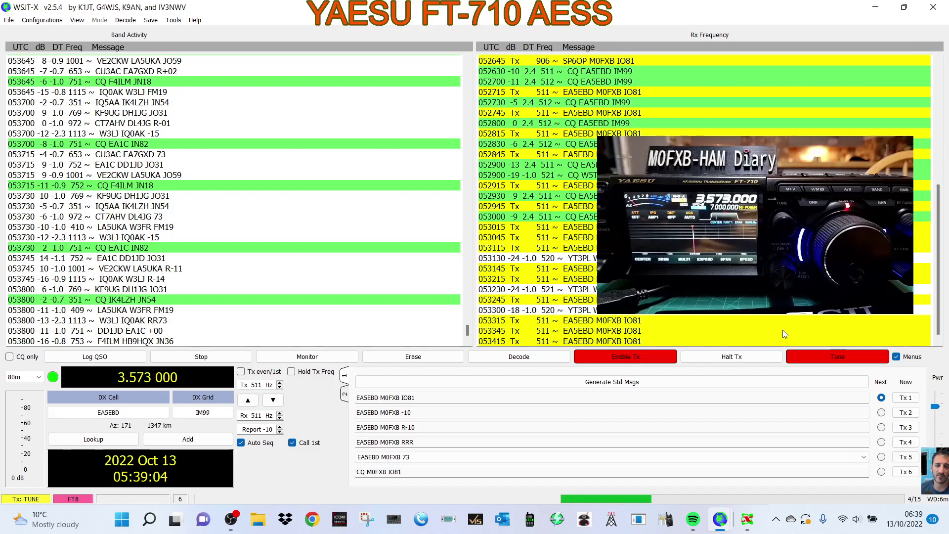
{"action": "left_click", "coordinate": [845, 364]}
{"action": "left_click", "coordinate": [624, 364]}
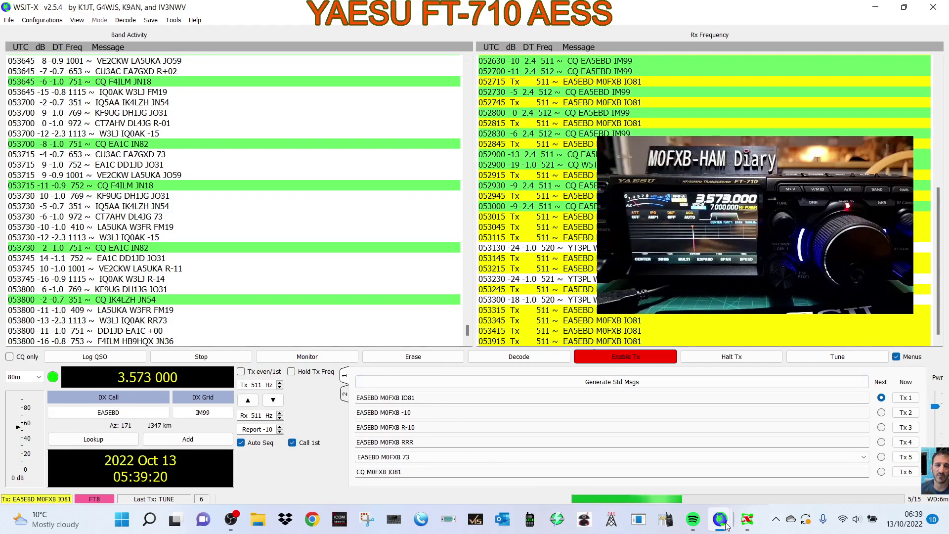
Bring up the Wide Graph waterfall window and move it partly over the Band Activity list.
{"action": "mouse_move", "coordinate": [726, 525]}
{"action": "left_click", "coordinate": [654, 461]}
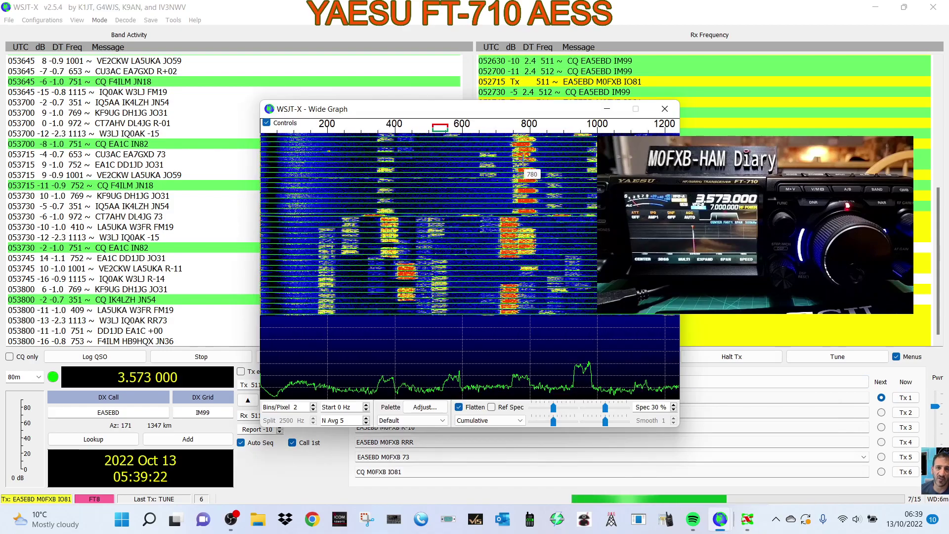
{"action": "left_click_drag", "start_coordinate": [520, 113], "coordinate": [446, 112]}
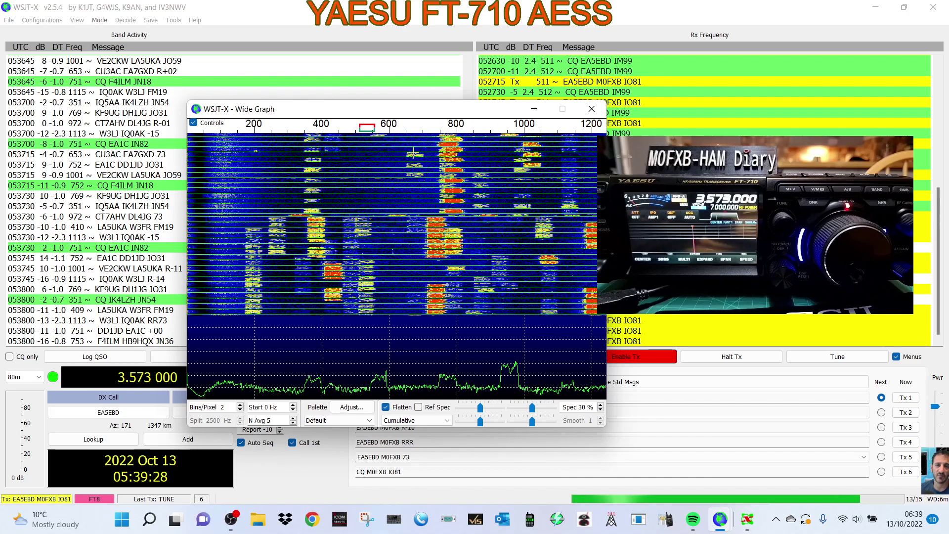
Set the receive and transmit offset to 614 Hz on the Wide Graph waterfall and reposition its window over the Band Activity list.
{"action": "left_click", "coordinate": [402, 139]}
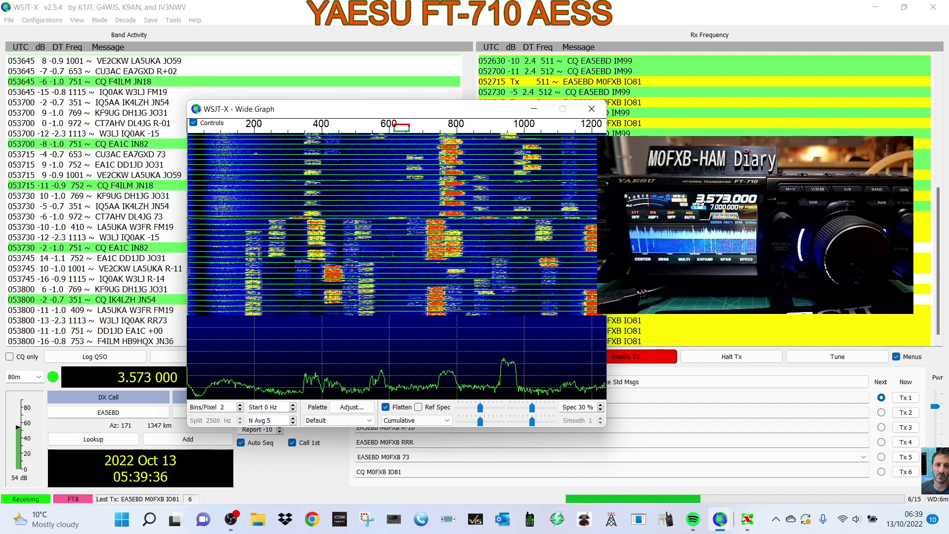
{"action": "left_click_drag", "start_coordinate": [459, 113], "coordinate": [358, 112]}
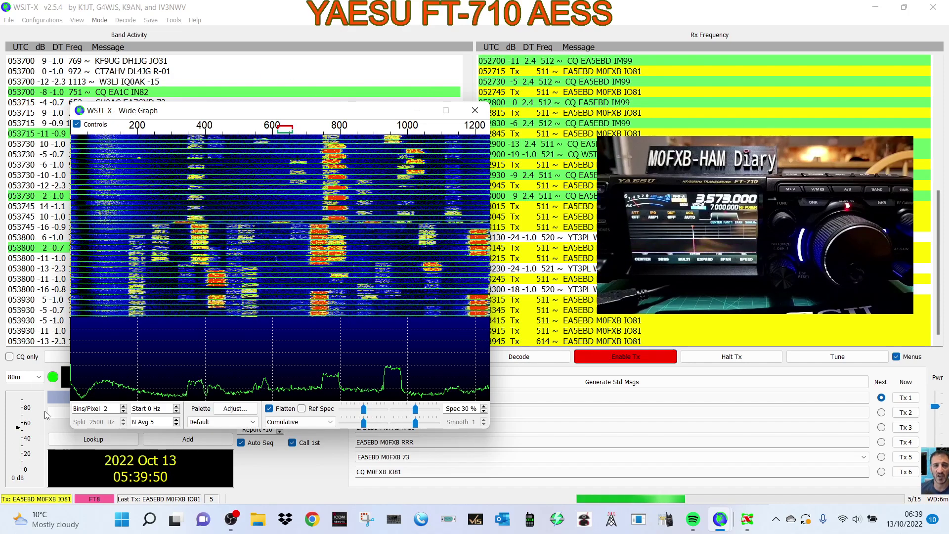
{"action": "left_click_drag", "start_coordinate": [253, 117], "coordinate": [298, 111]}
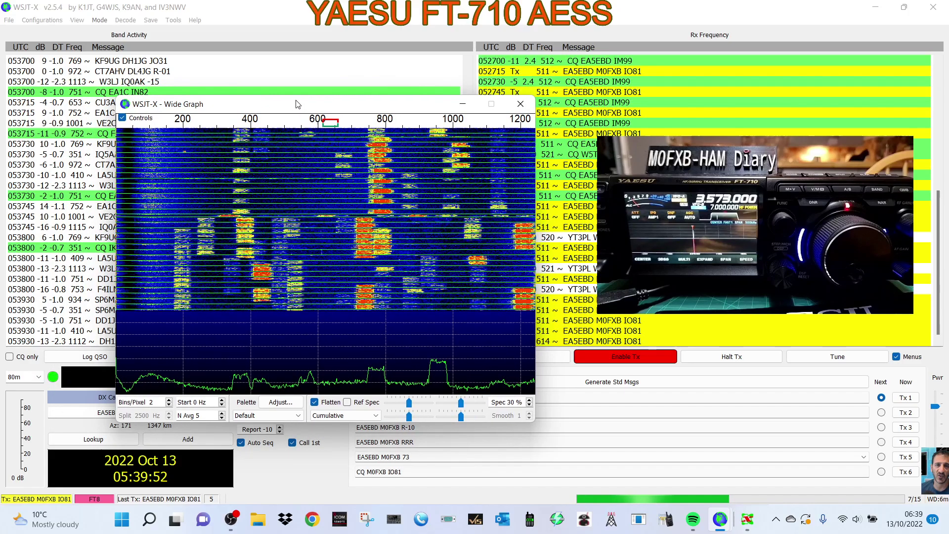
Switch the operating band to 40 m at 7.074 MHz.
{"action": "left_click", "coordinate": [39, 377]}
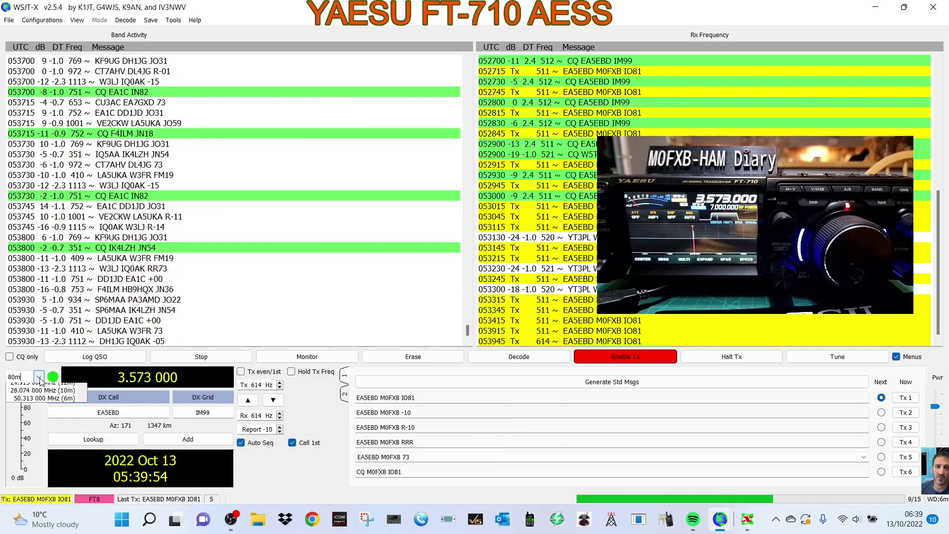
{"action": "left_click", "coordinate": [40, 403]}
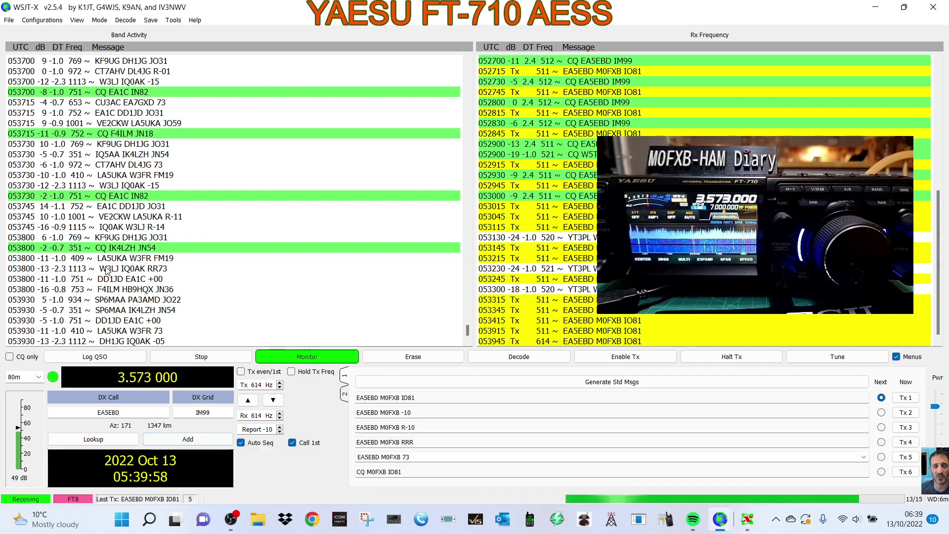
{"action": "left_click", "coordinate": [43, 375]}
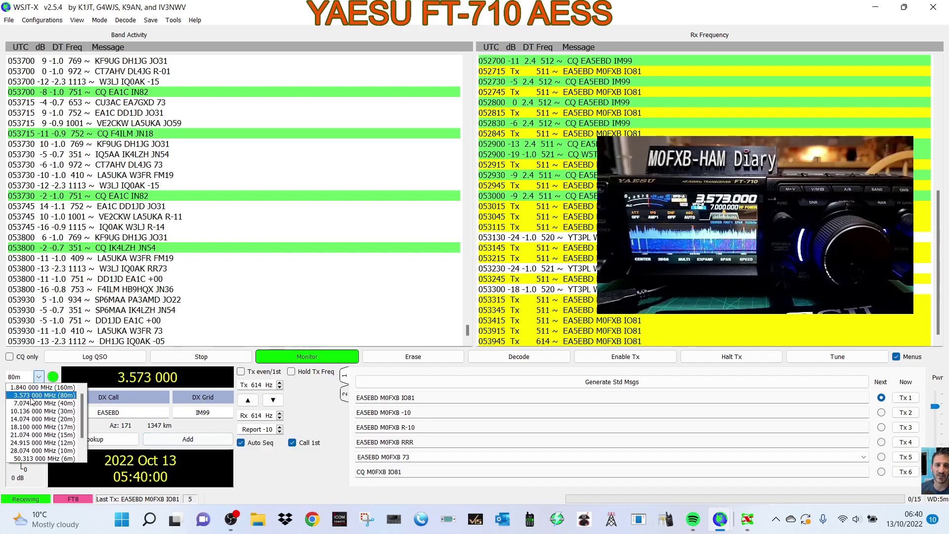
{"action": "left_click", "coordinate": [29, 407]}
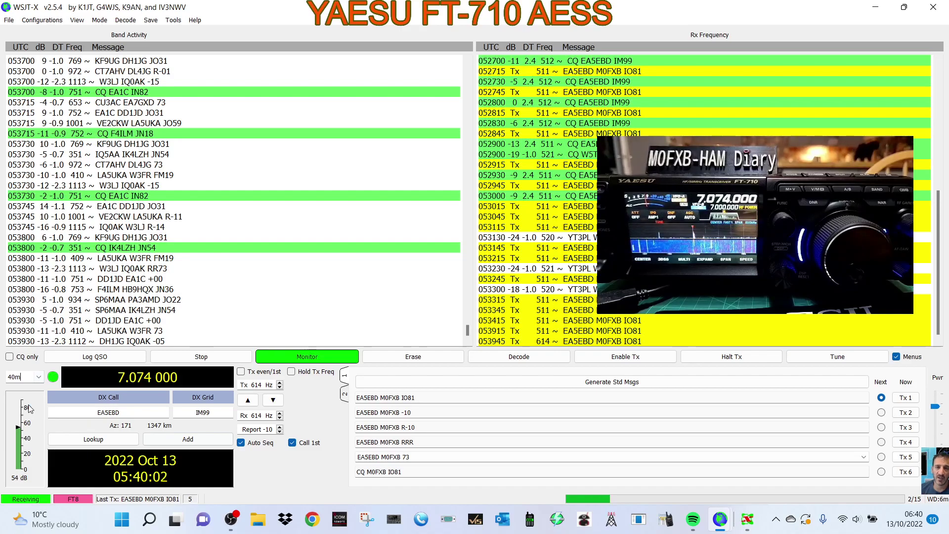
Select FT8 as the operating mode and enable transmission on 40 m.
{"action": "left_click", "coordinate": [99, 20]}
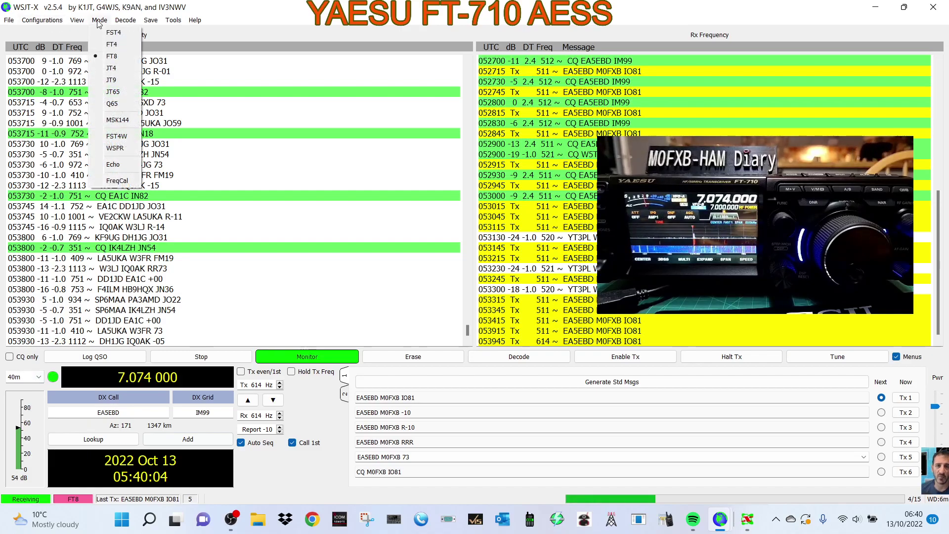
{"action": "left_click", "coordinate": [112, 55]}
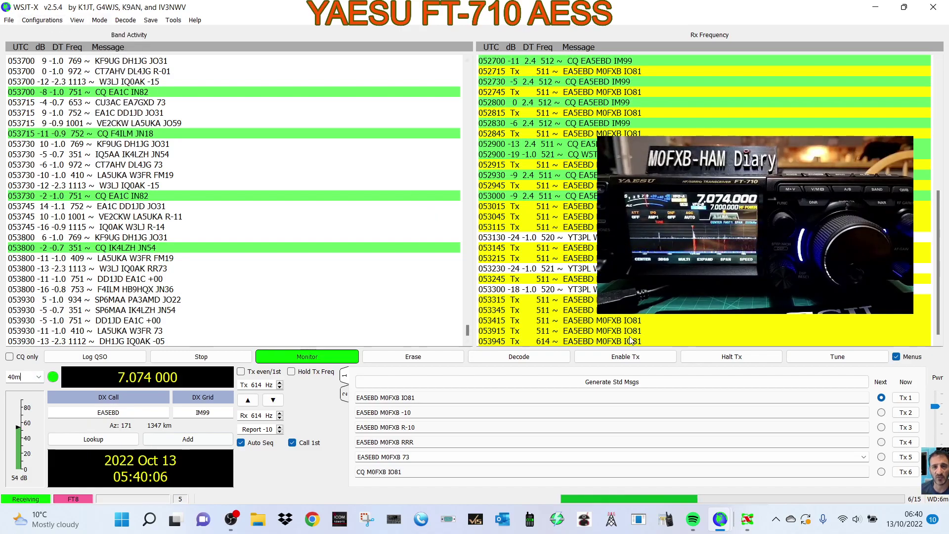
{"action": "left_click", "coordinate": [654, 357]}
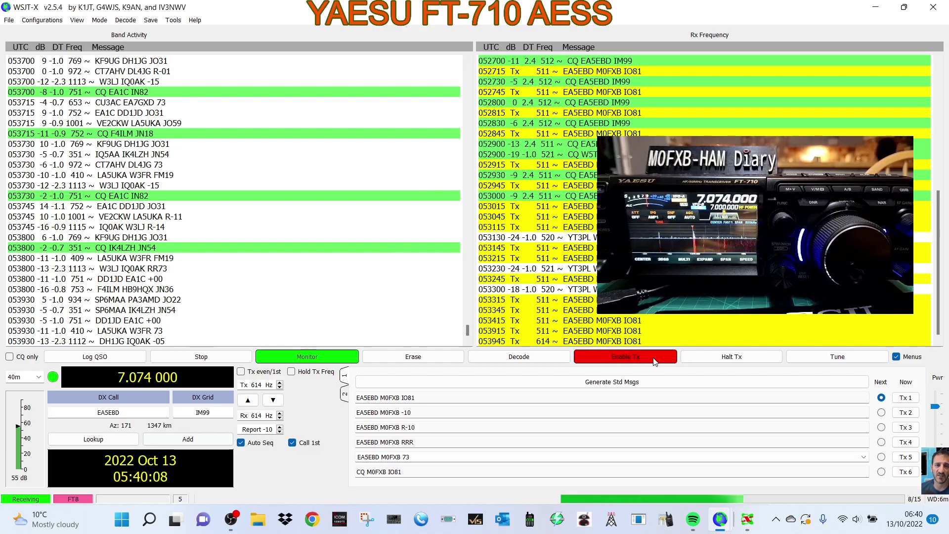